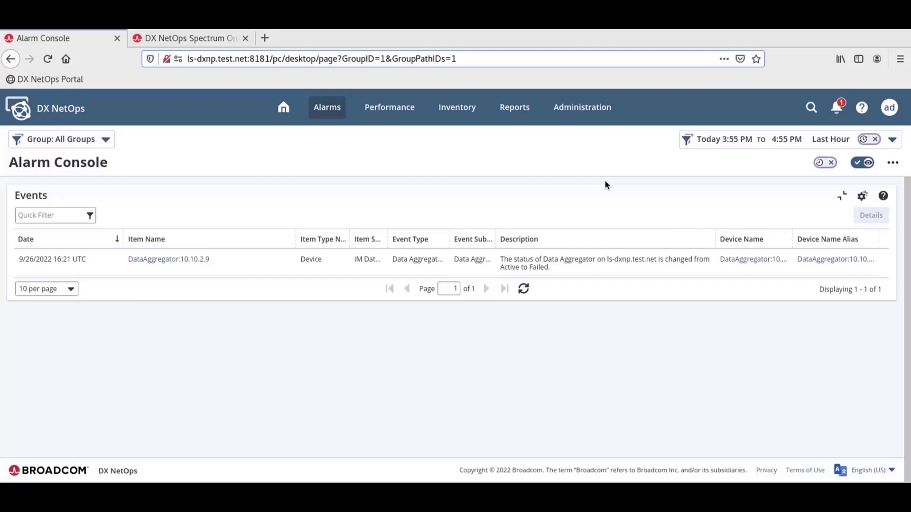
Open Manage Data Sources from the Administration > Data Sources menu
click(593, 110)
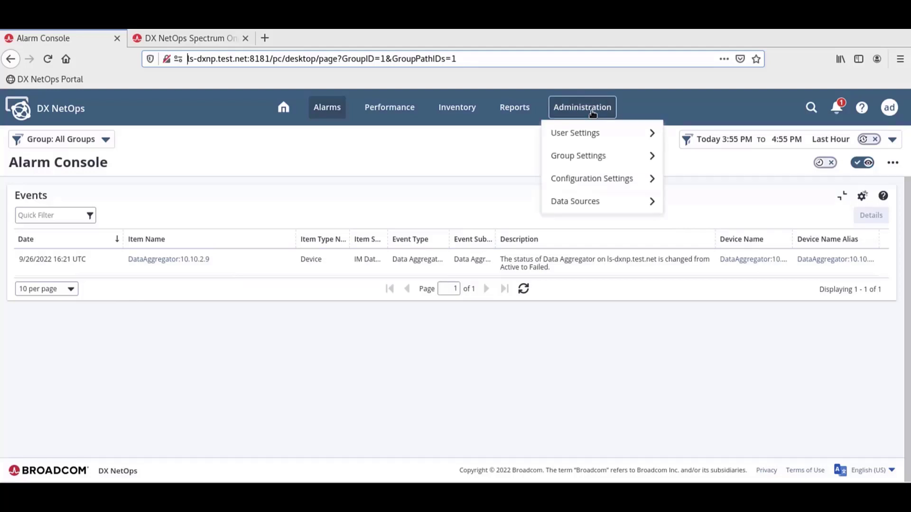
mouse_move(620, 201)
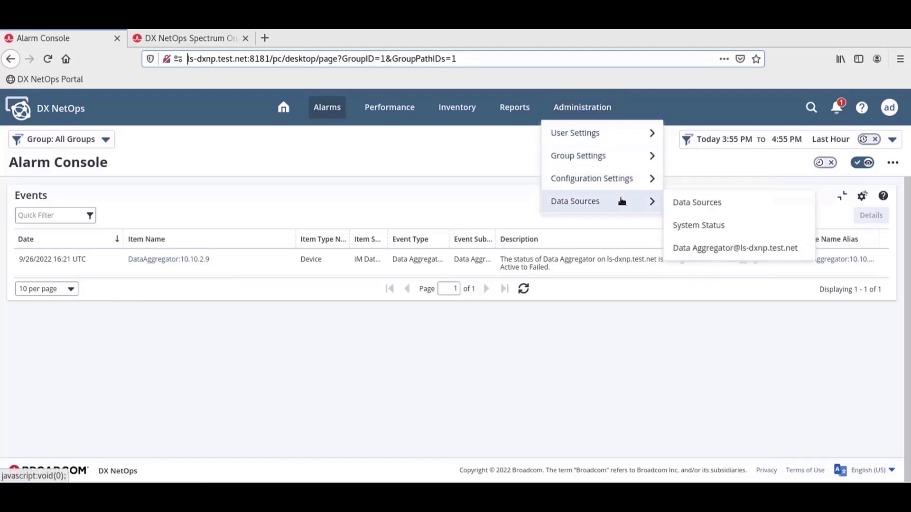
click(684, 202)
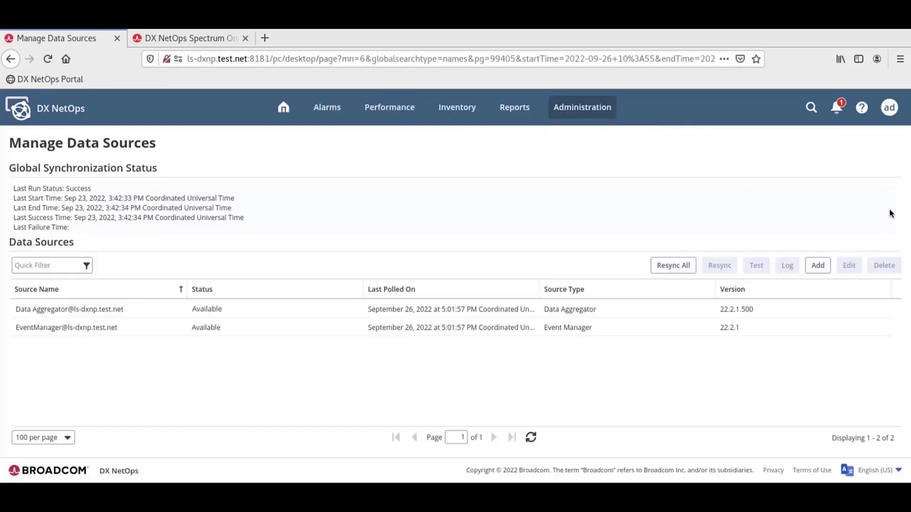
Add a new data source of type Spectrum Infrastructure Manager, defaulting to port 8080 over http
click(818, 266)
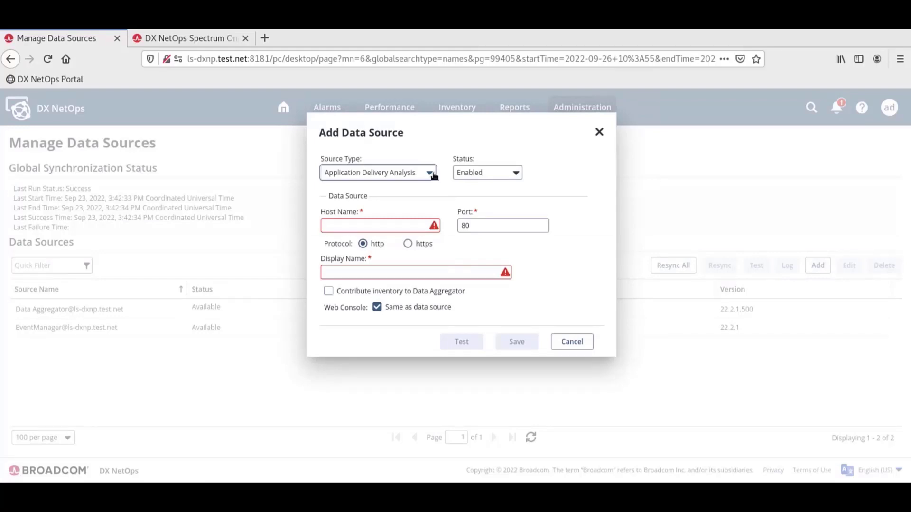
click(431, 174)
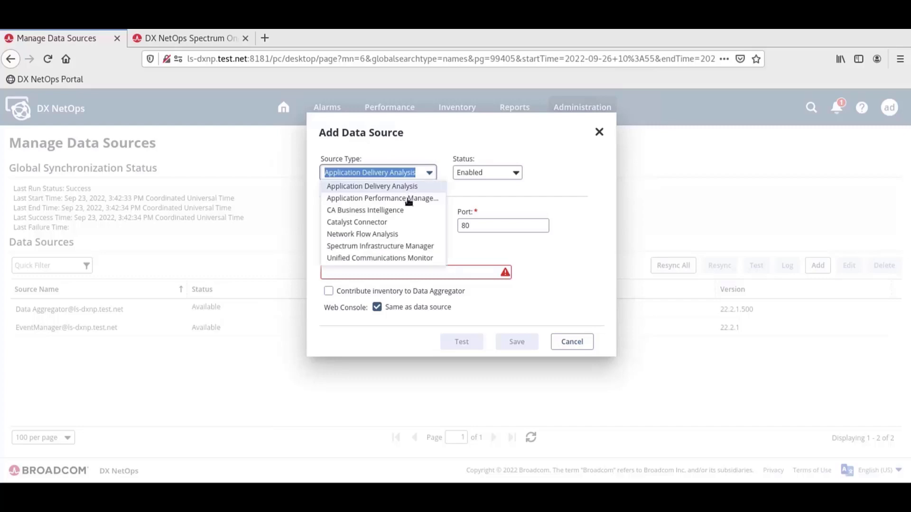
click(393, 247)
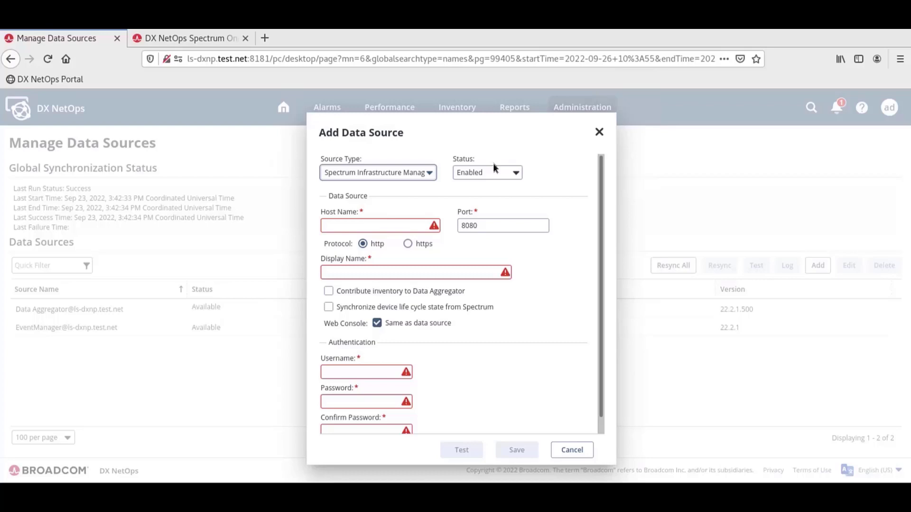
Enter 10.10.2.3. as the host name so the display name auto-fills
click(437, 227)
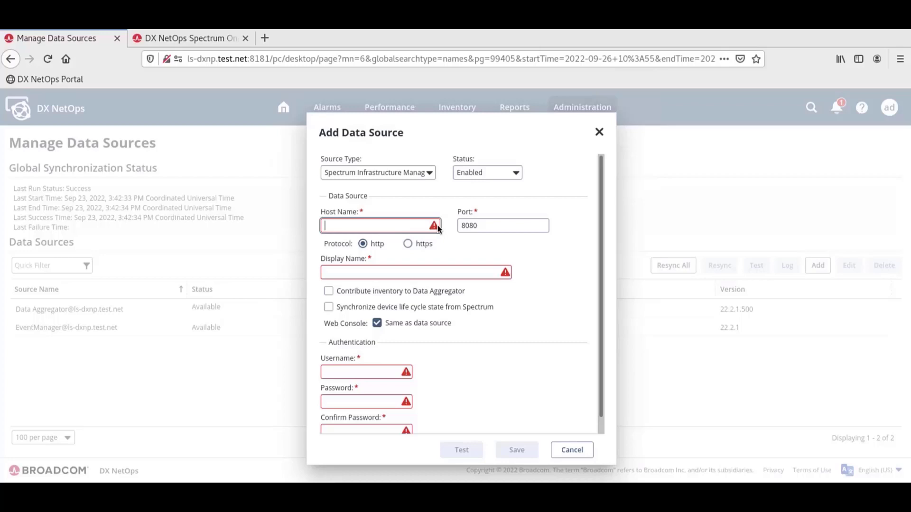
text(10)
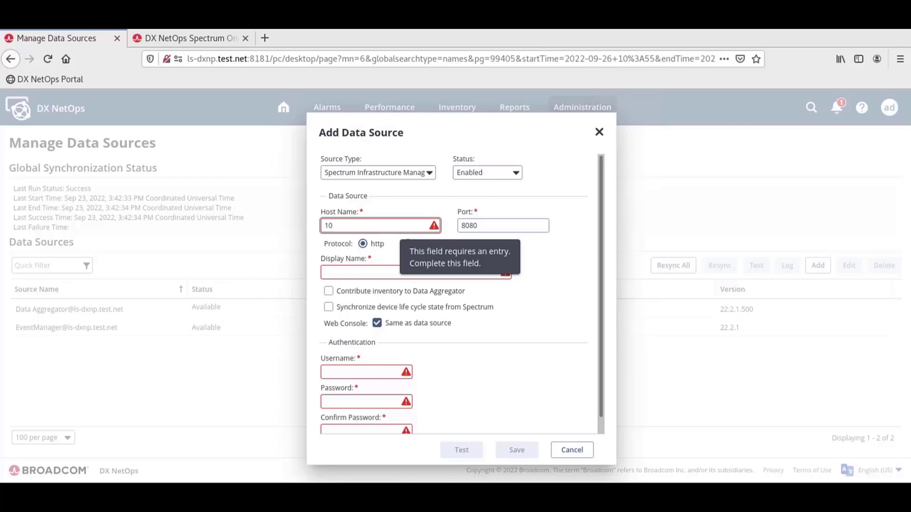
text(.10.2.3)
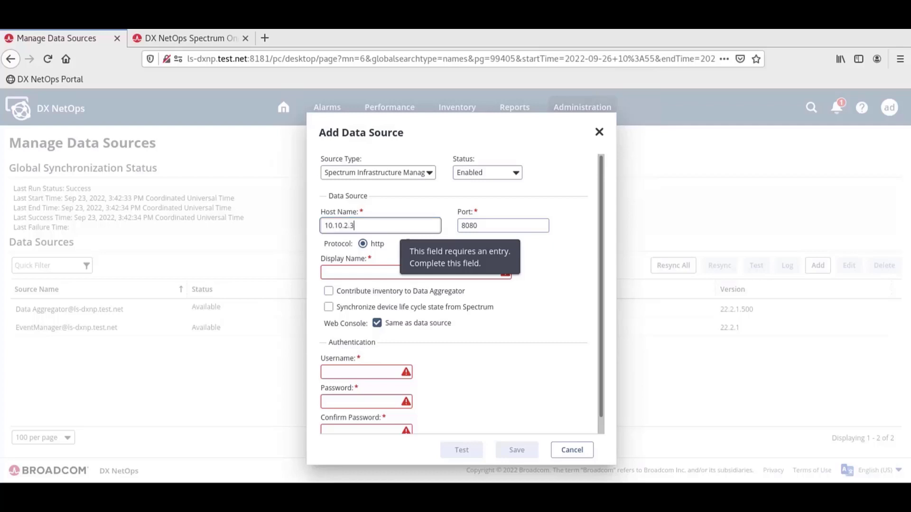
text(.)
click(375, 245)
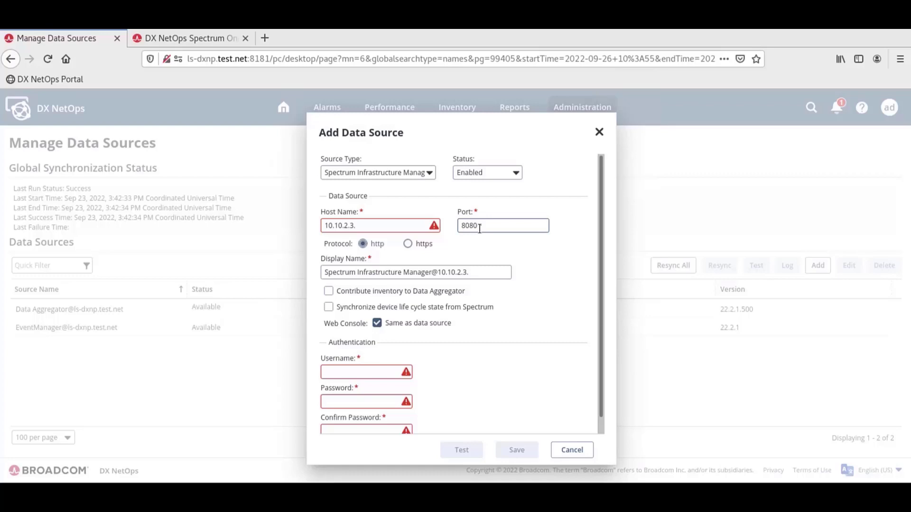
Correct the host name to 10.10.2.3 and enable contributing inventory to Data Aggregator
key(BackSpace)
click(479, 229)
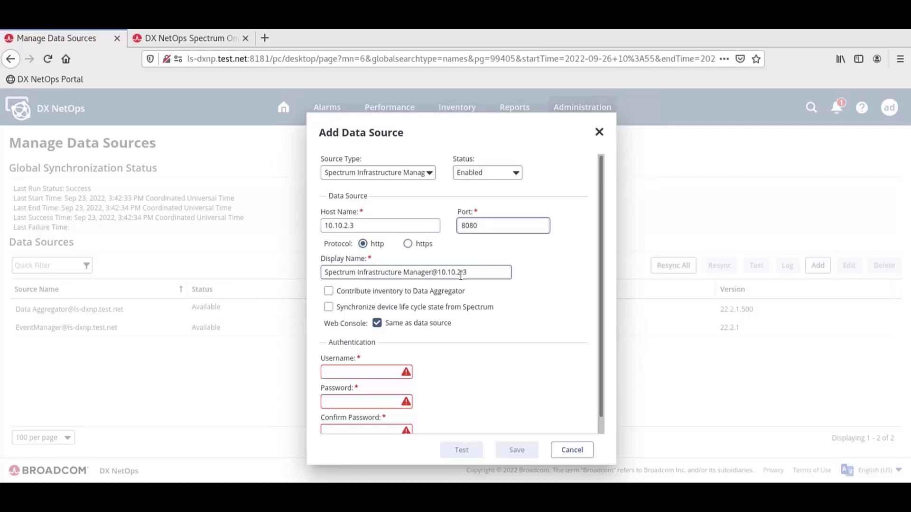
scroll(400, 278, down, 1)
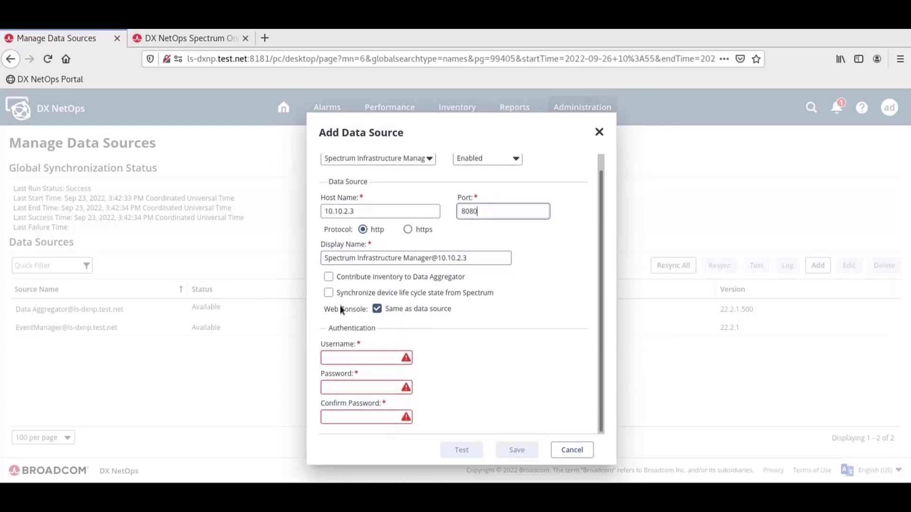
click(408, 283)
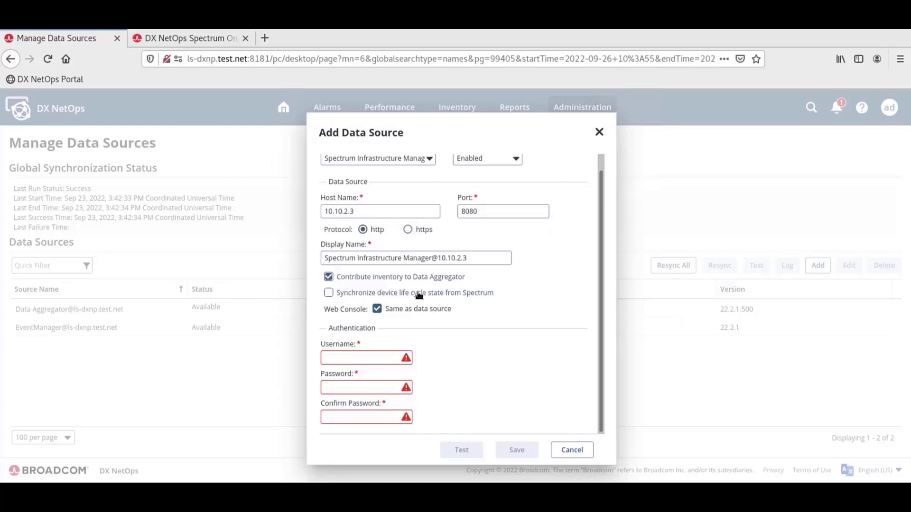
Turn on synchronizing device life cycle state from Spectrum
click(419, 296)
Enter the Spectrum username, password and matching confirmation, dismissing the insecure-login warnings
click(358, 361)
click(358, 362)
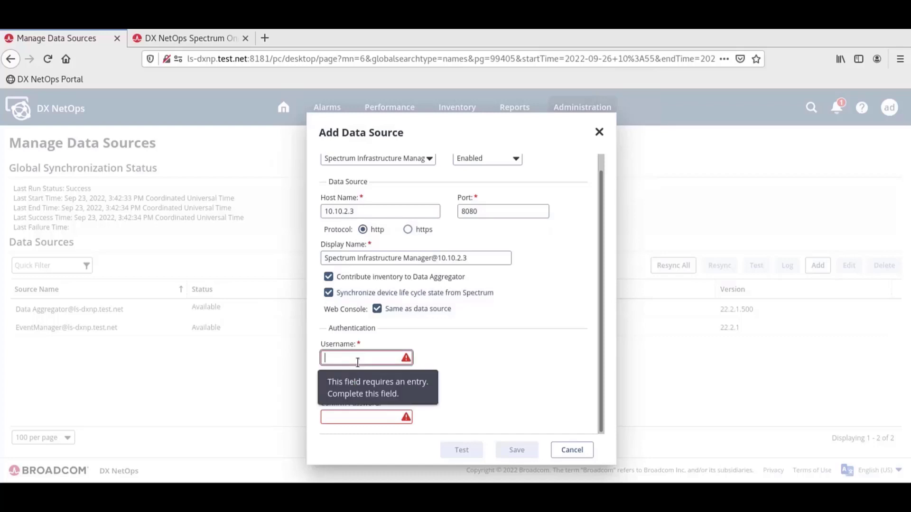
text(spectru)
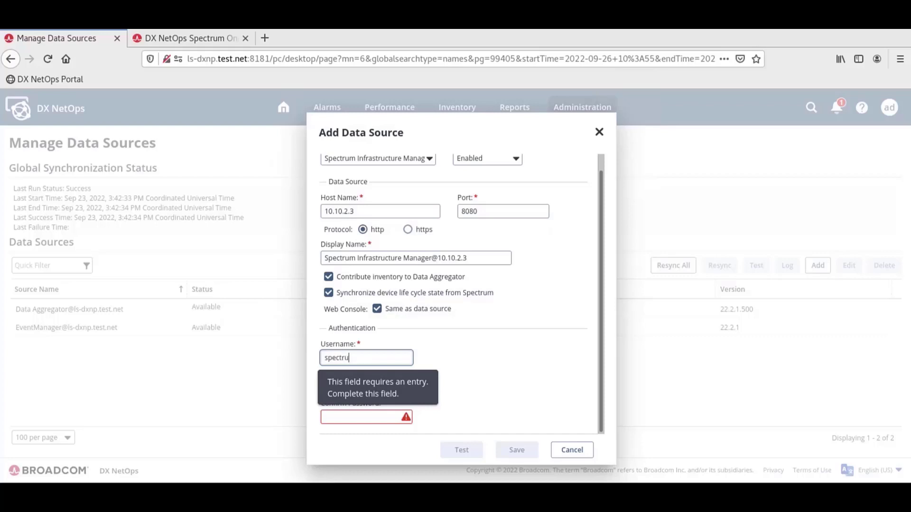
text(m)
key(Tab)
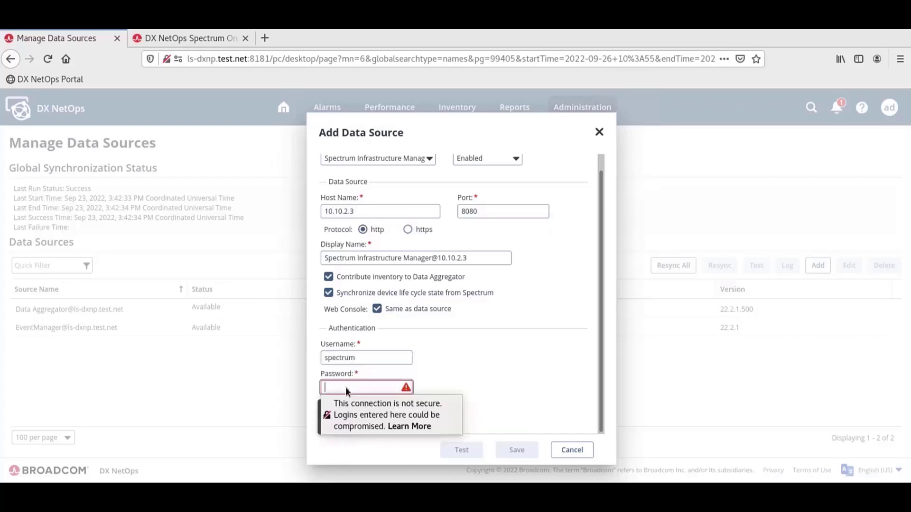
text(spectrum1)
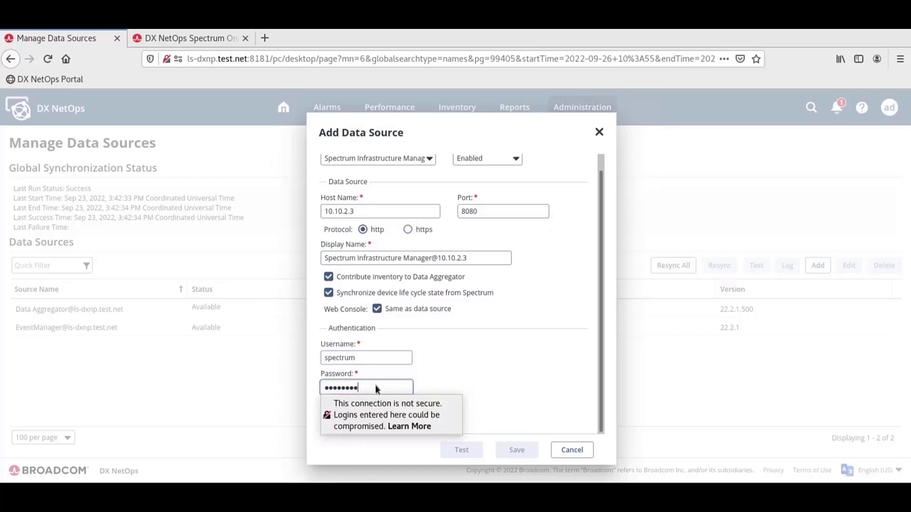
click(471, 378)
click(372, 416)
text(spectrum)
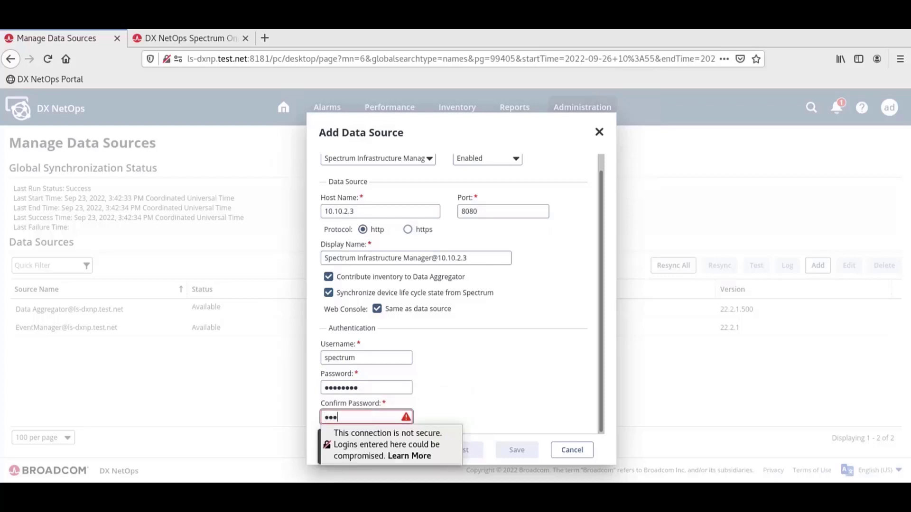
text(1)
click(505, 357)
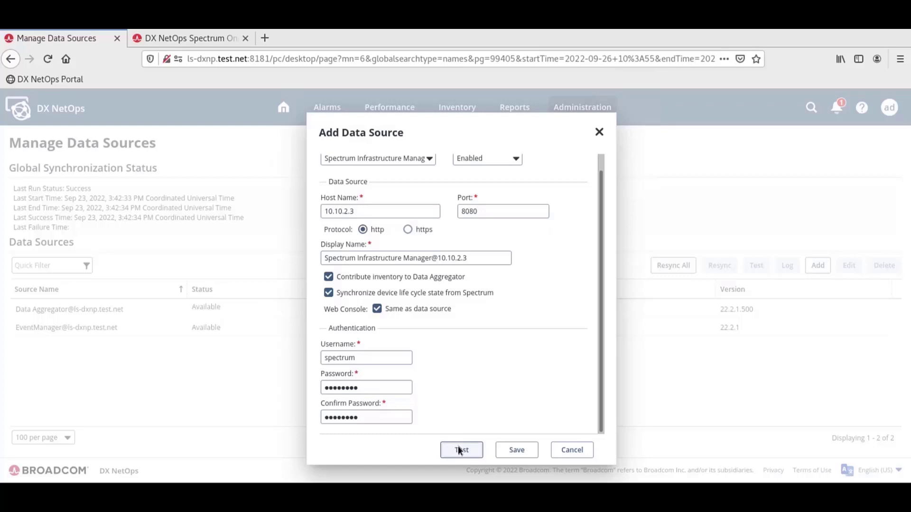
Test the connection to 10.10.2.3, accept the success message, and save the data source
click(459, 450)
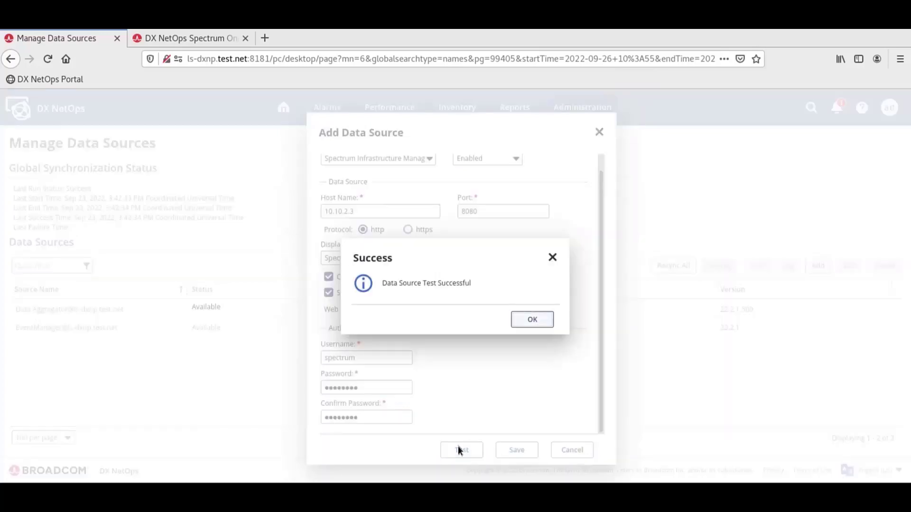
click(535, 320)
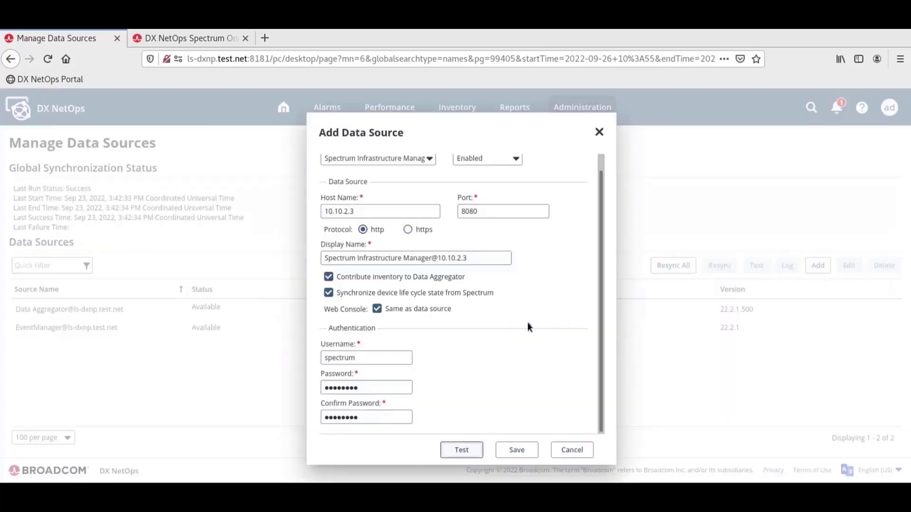
click(518, 450)
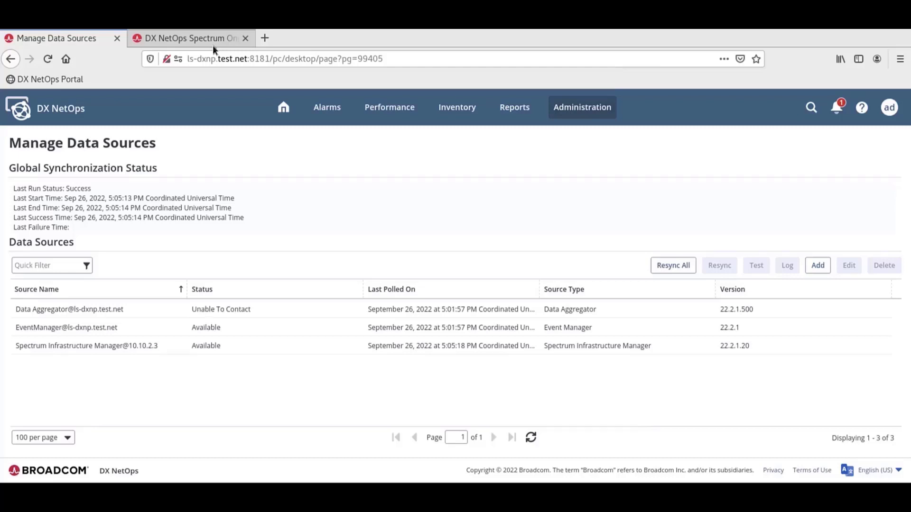
In OneClick, save the Performance Center Integration Configuration with event polling enabled at interval 60
click(213, 47)
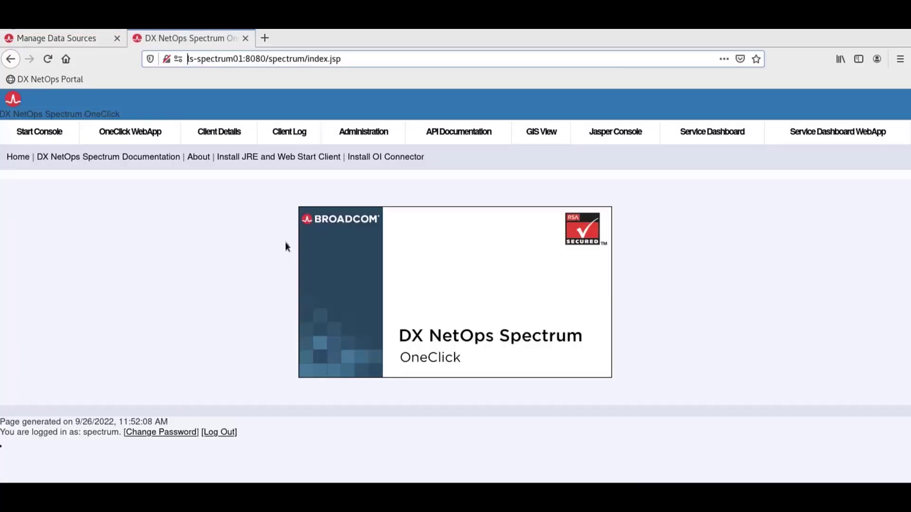
click(372, 137)
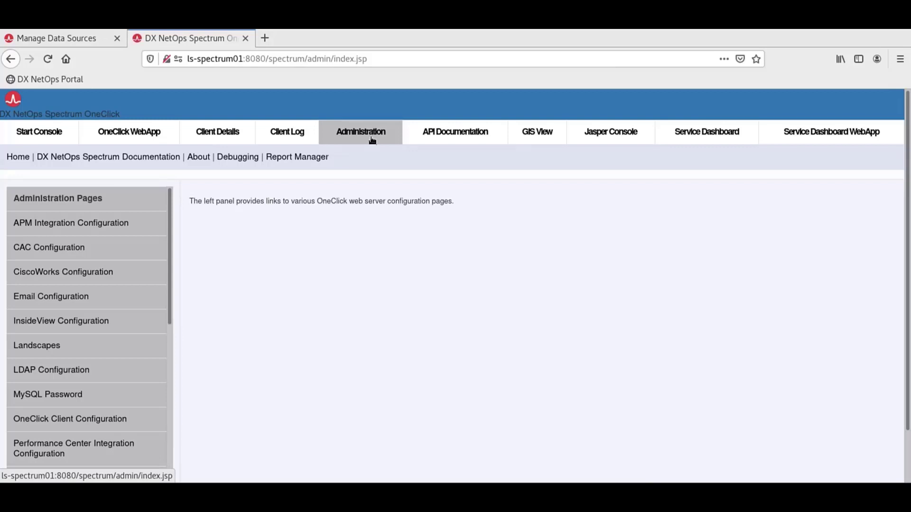
click(98, 448)
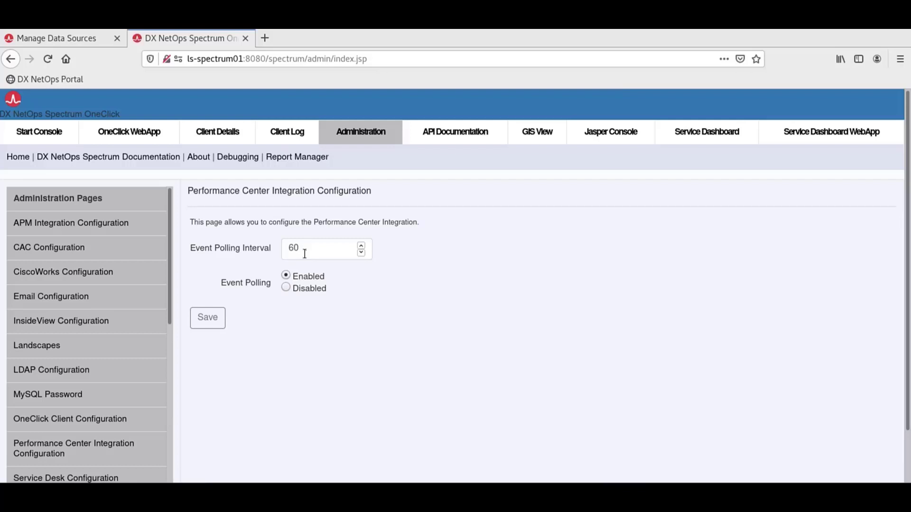
click(214, 325)
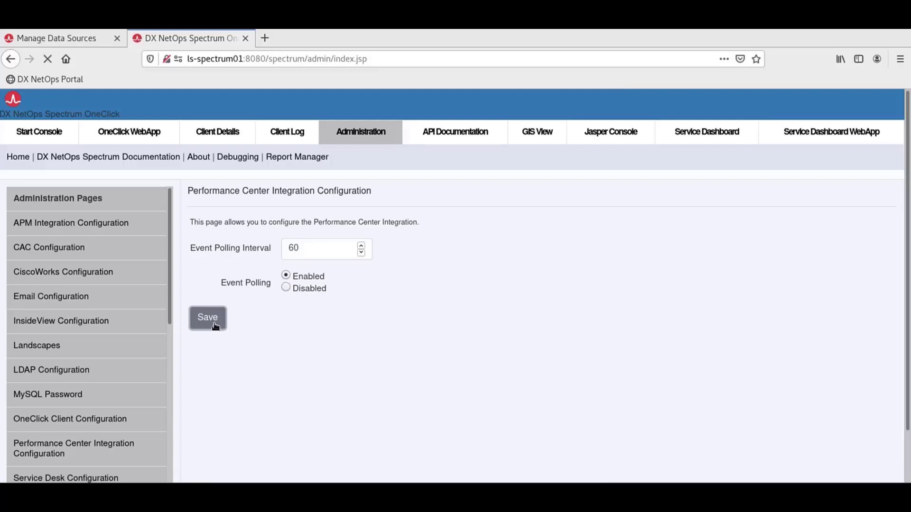